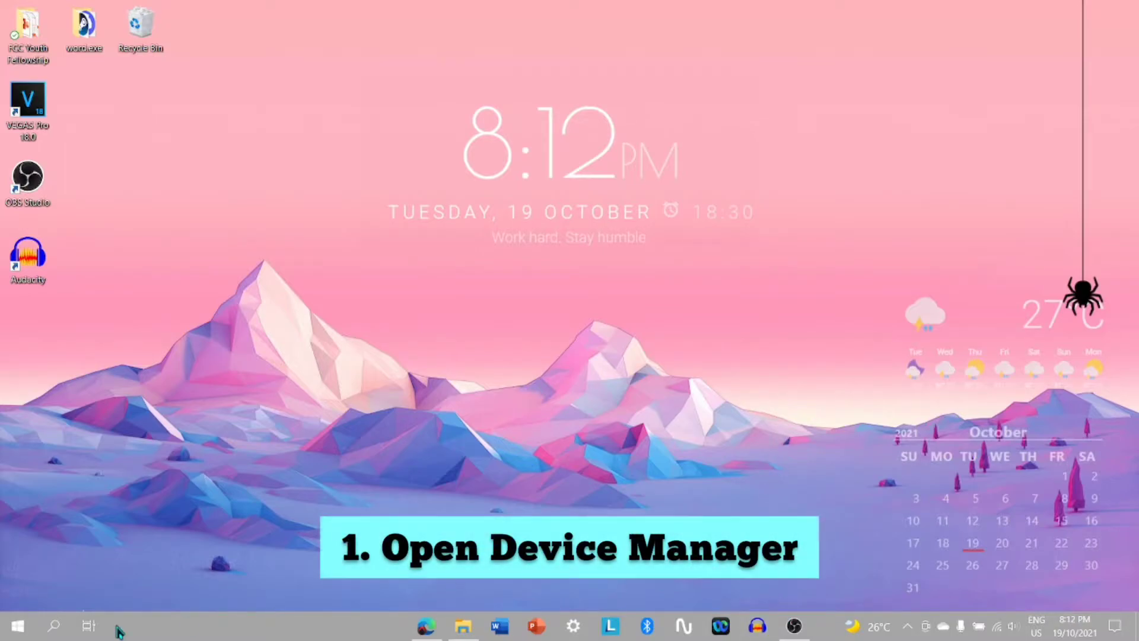
- Open Device Manager from the Start button's right-click menu
{"action": "right_click", "coordinate": [22, 629]}
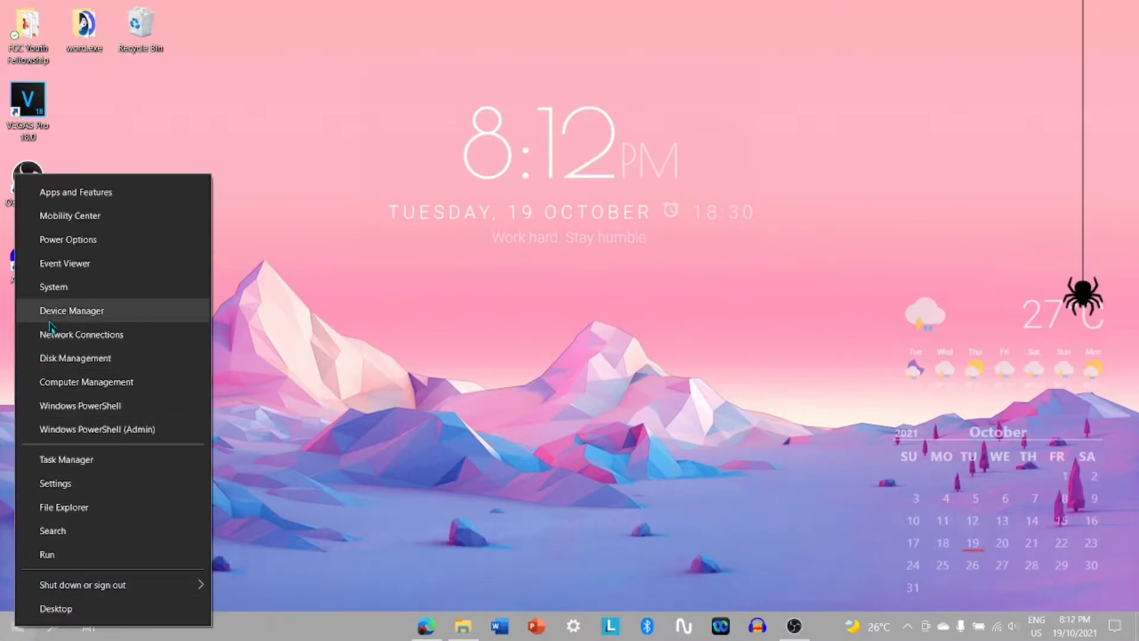
{"action": "left_click", "coordinate": [71, 311]}
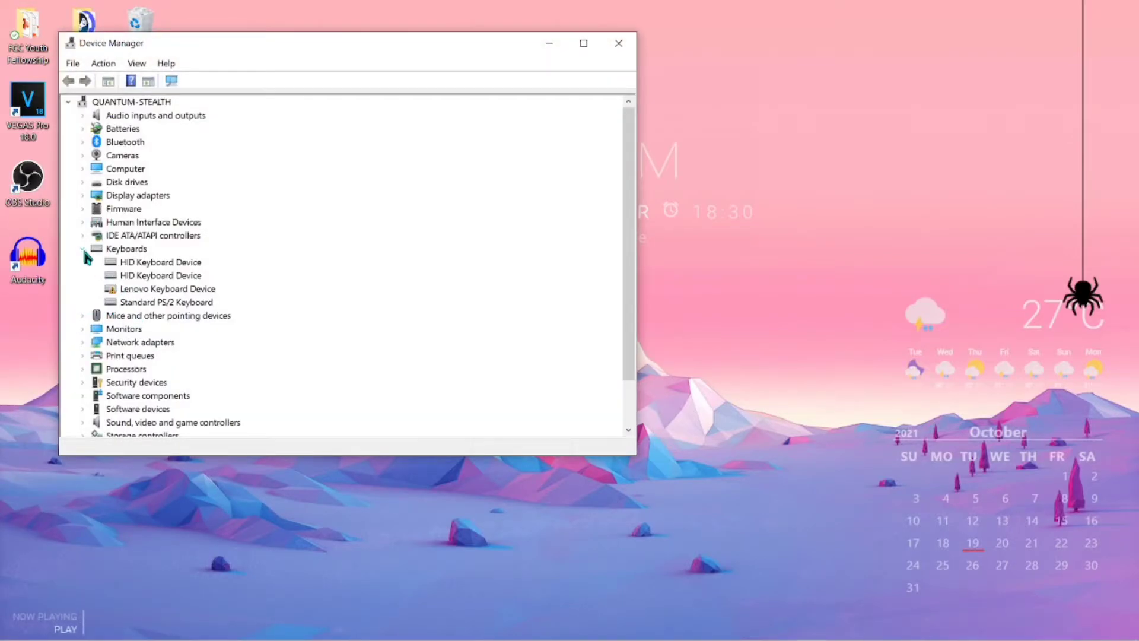
{"action": "left_click", "coordinate": [83, 249]}
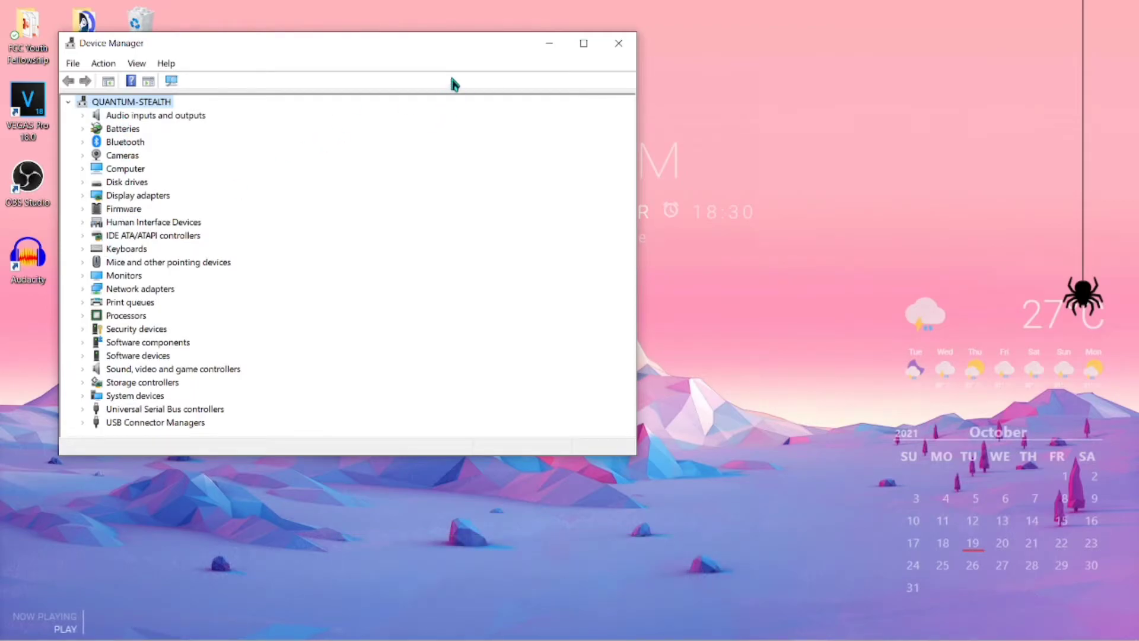
- Expand the Keyboards category and select the Lenovo Keyboard Device
{"action": "key", "text": "Down"}
{"action": "key", "text": "Down"}
{"action": "key", "text": "Down"}
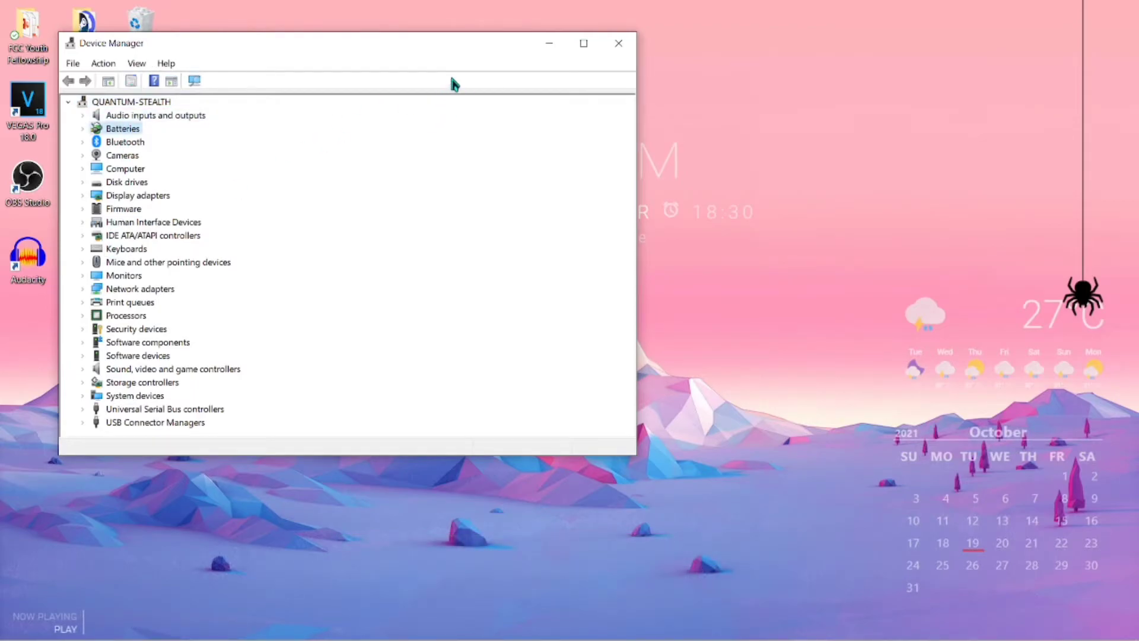
{"action": "key", "text": "Down"}
{"action": "key", "text": "Down"}
{"action": "key", "text": "Down"}
{"action": "key", "text": "Down"}
{"action": "key", "text": "Down"}
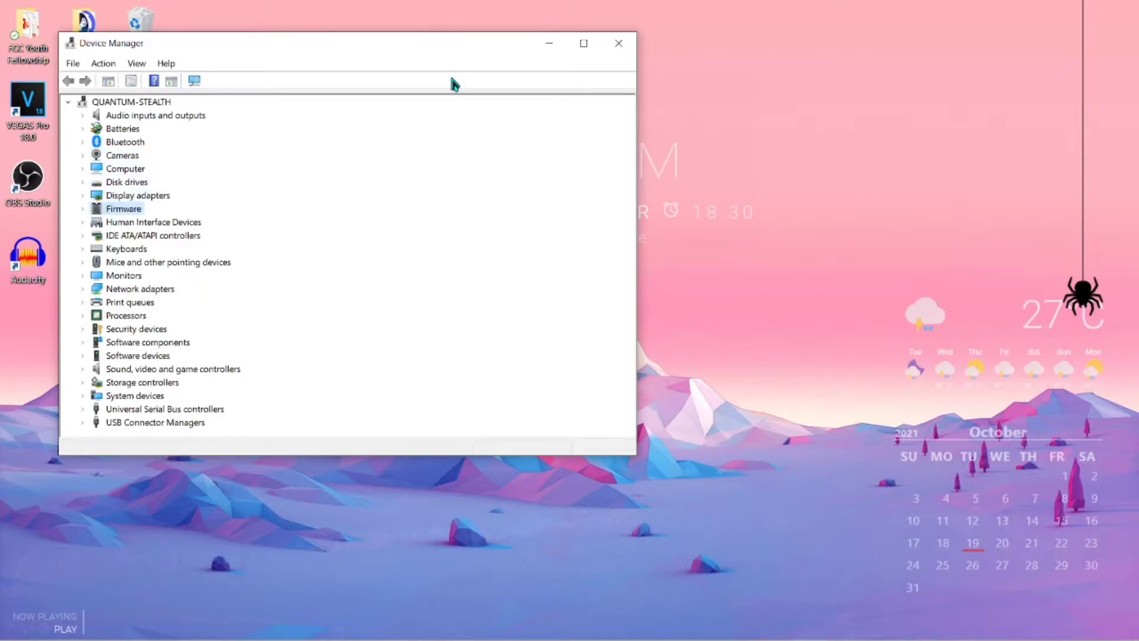
{"action": "key", "text": "Down"}
{"action": "key", "text": "Down"}
{"action": "key", "text": "Down"}
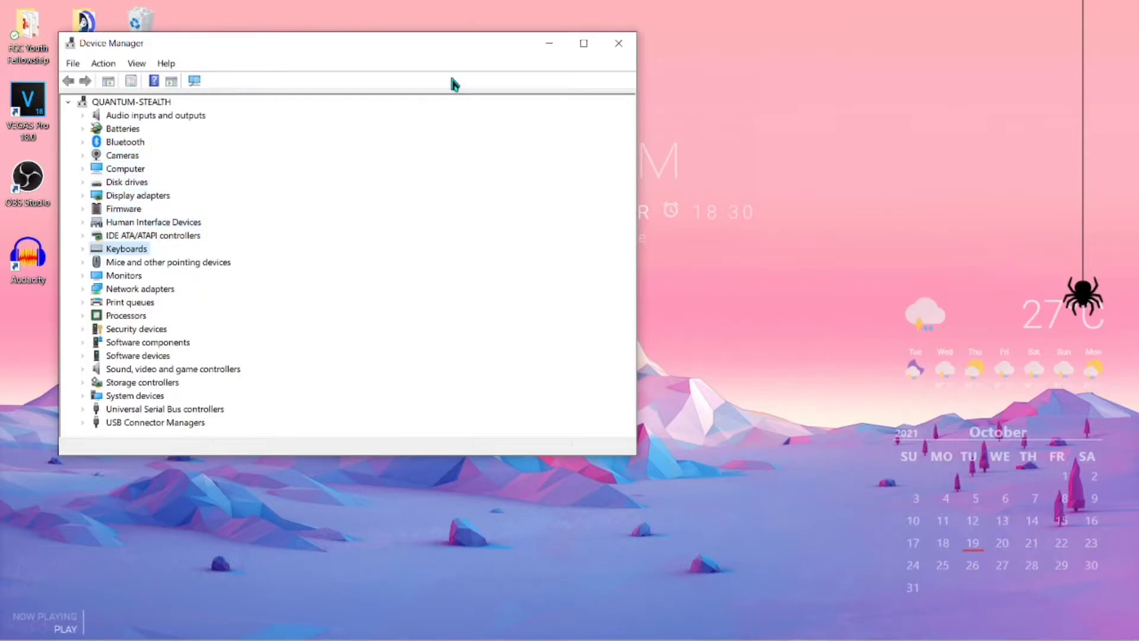
{"action": "key", "text": "Return"}
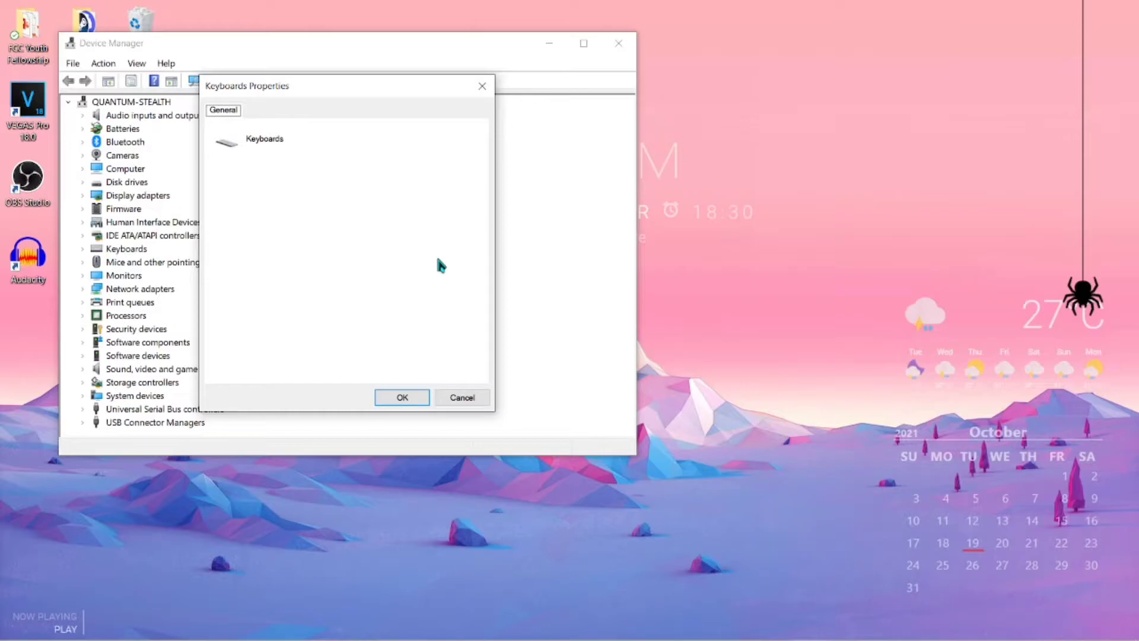
{"action": "left_click", "coordinate": [461, 397]}
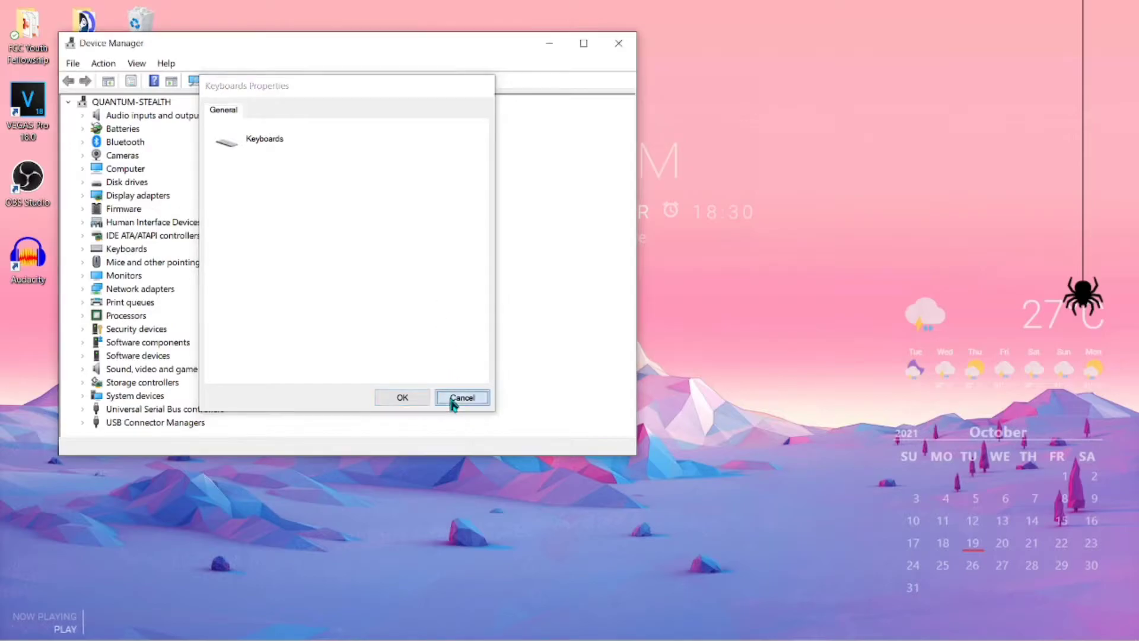
{"action": "left_click", "coordinate": [85, 249]}
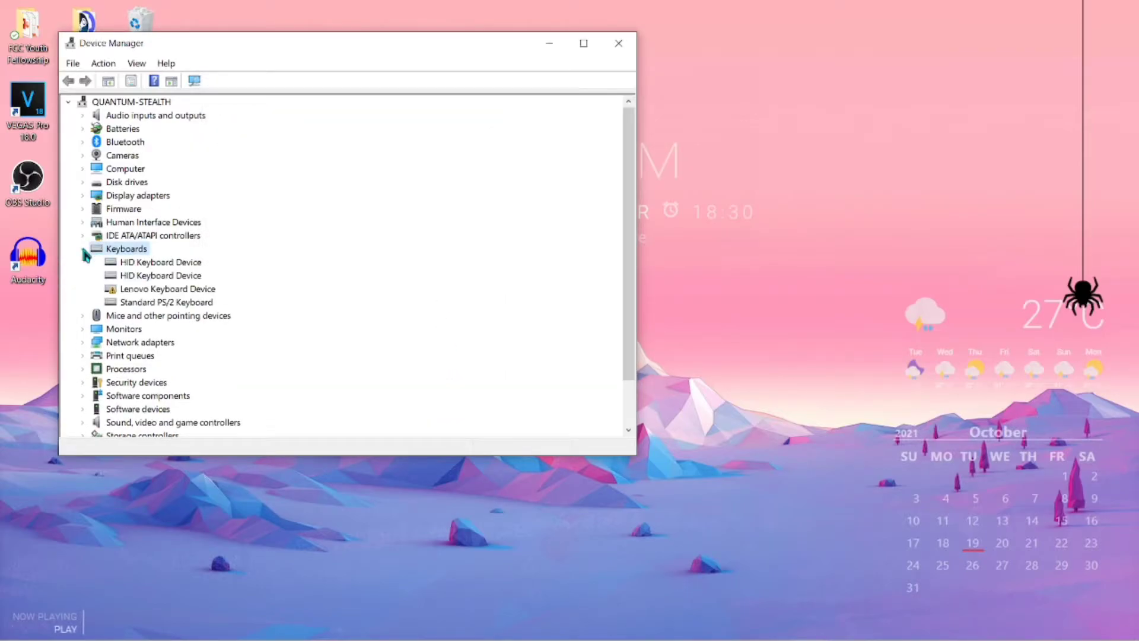
{"action": "left_click", "coordinate": [160, 289]}
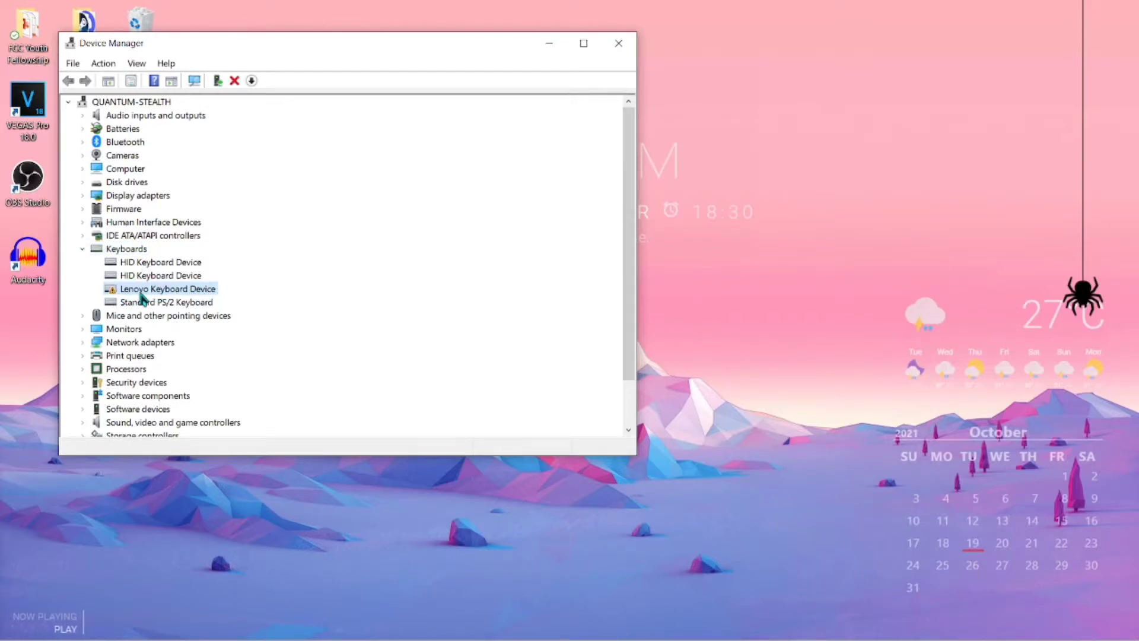
- Install I2C HID Device from the compatible drivers list for the Lenovo Keyboard Device
{"action": "right_click", "coordinate": [217, 291]}
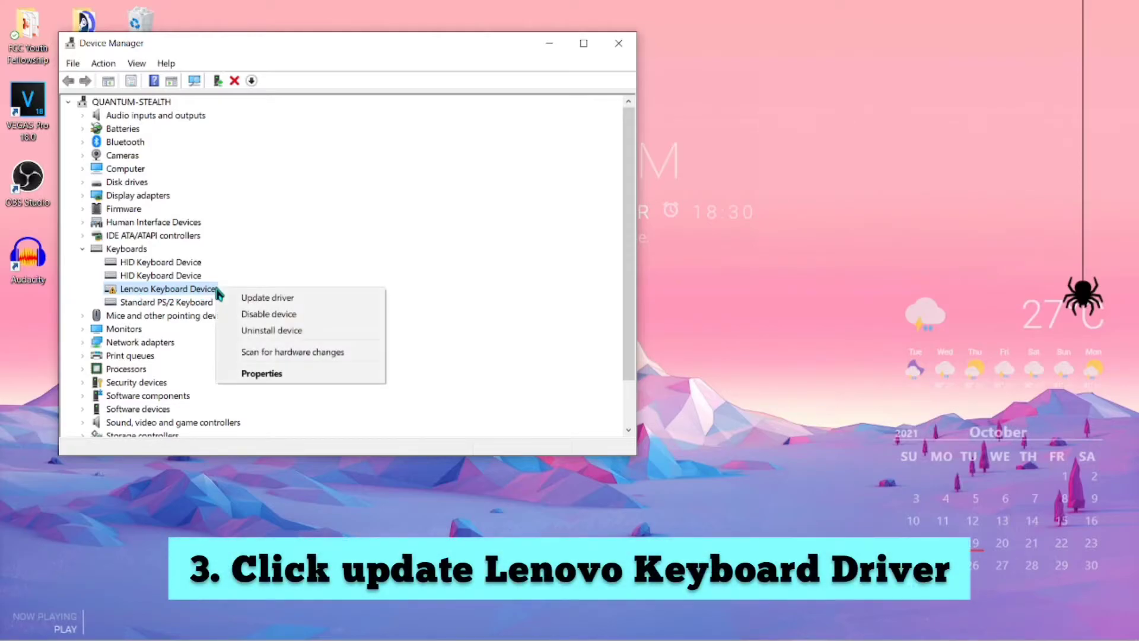
{"action": "left_click", "coordinate": [254, 301]}
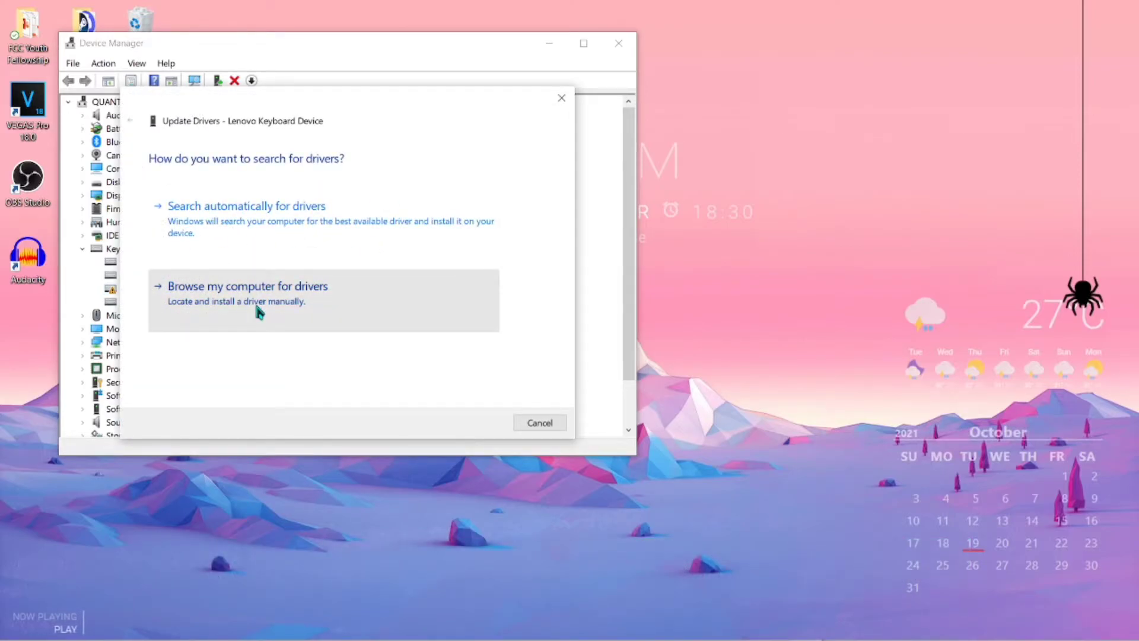
{"action": "left_click", "coordinate": [259, 312]}
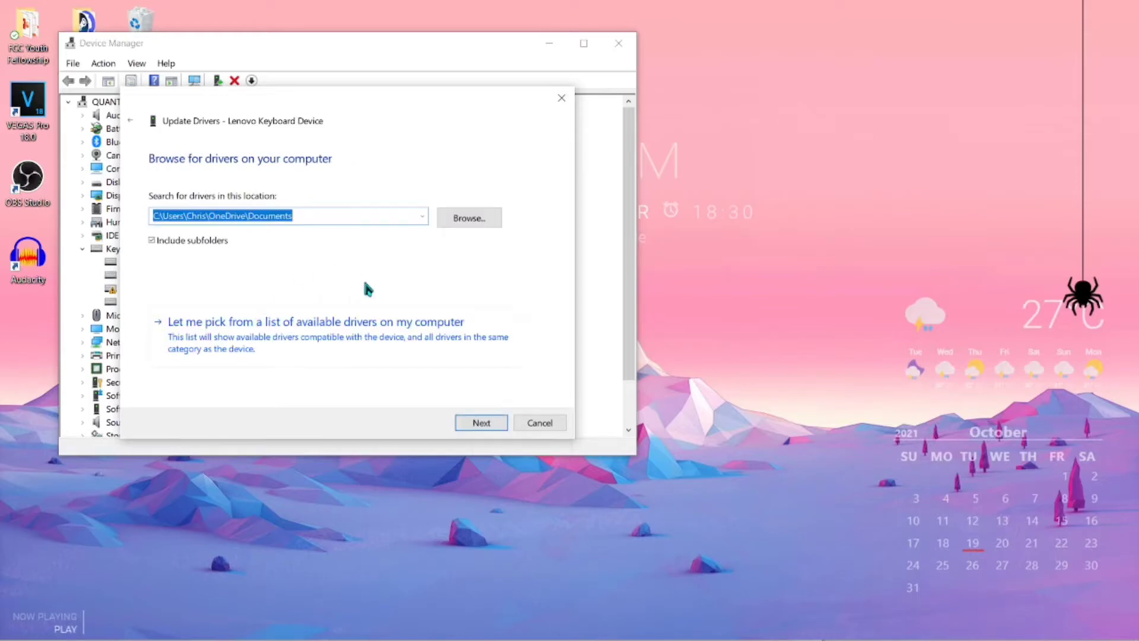
{"action": "left_click", "coordinate": [311, 344]}
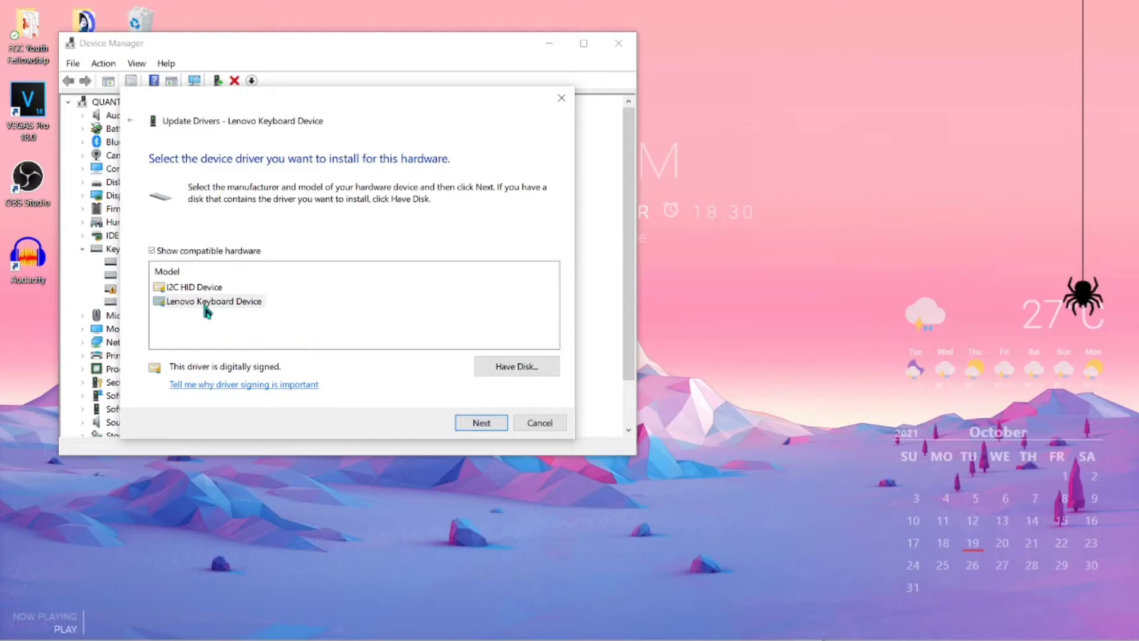
{"action": "left_click", "coordinate": [205, 302]}
{"action": "left_click", "coordinate": [197, 287]}
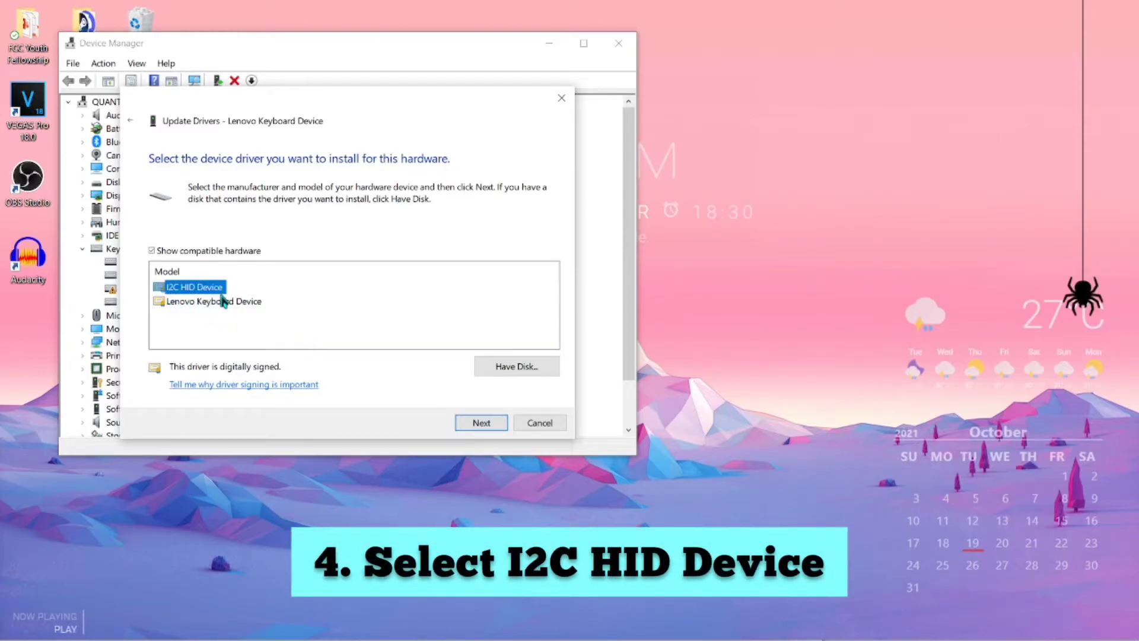
{"action": "left_click", "coordinate": [480, 423]}
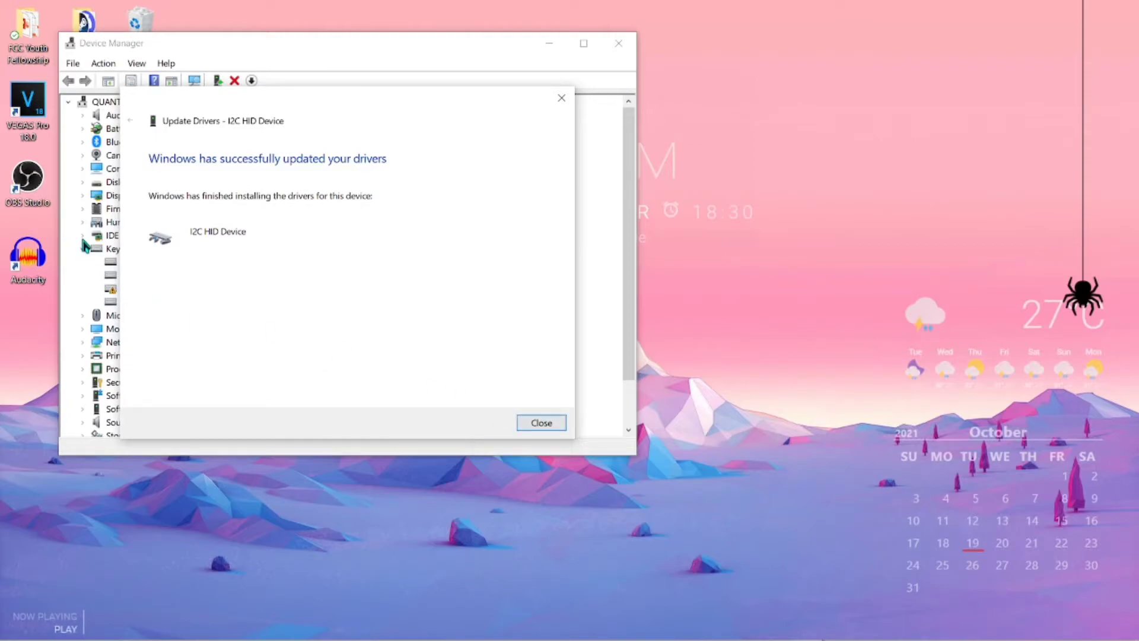
- Close the driver wizard and check Keyboards and the I2C HID Device entry
{"action": "left_click", "coordinate": [542, 426]}
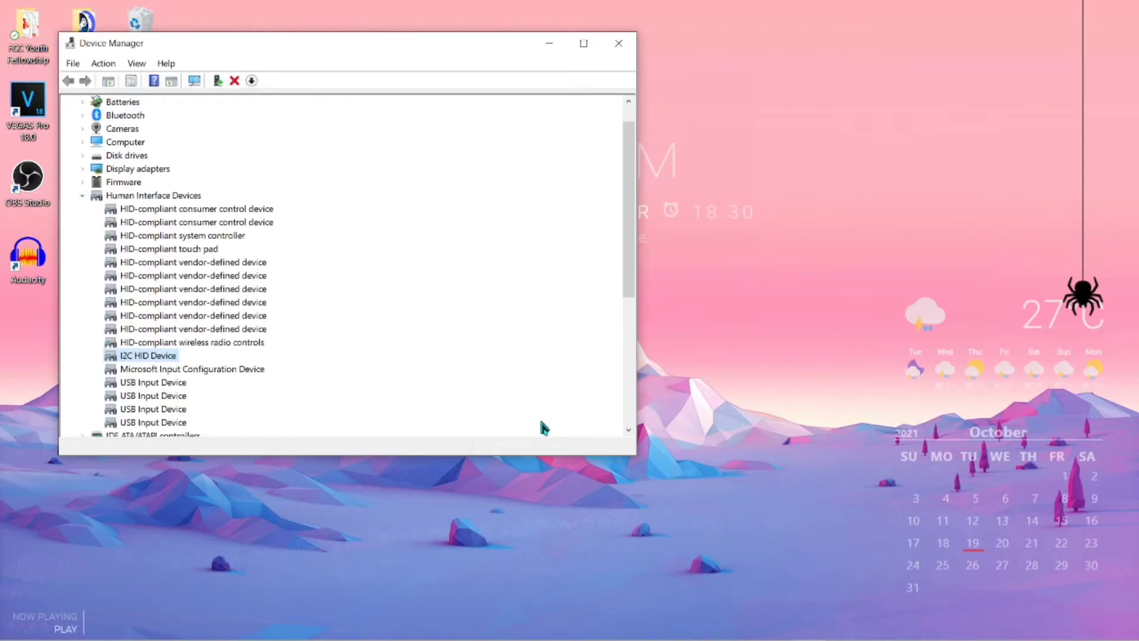
{"action": "scroll", "coordinate": [303, 414], "scroll_direction": "down", "scroll_amount": 3}
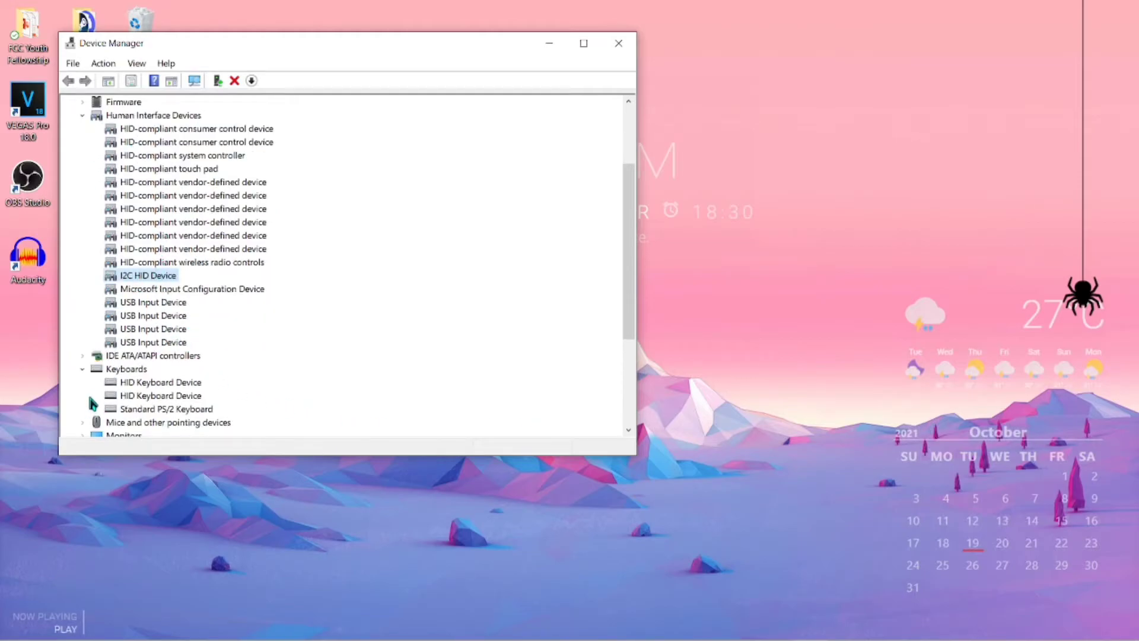
{"action": "left_click", "coordinate": [125, 369]}
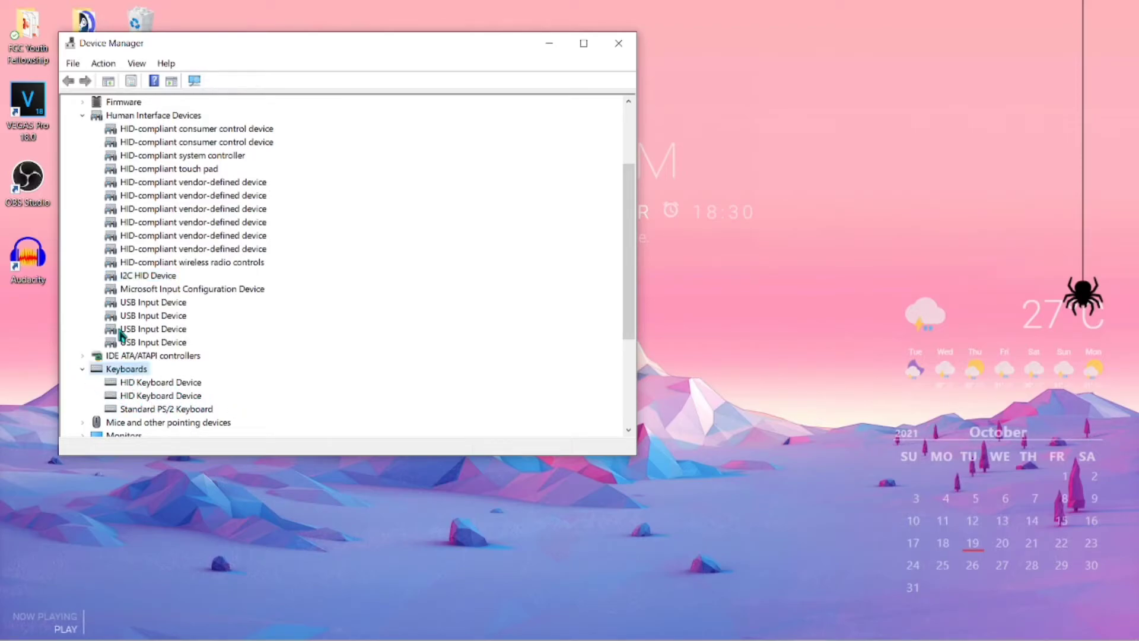
{"action": "left_click", "coordinate": [125, 283]}
{"action": "scroll", "coordinate": [168, 292], "scroll_direction": "up", "scroll_amount": 1}
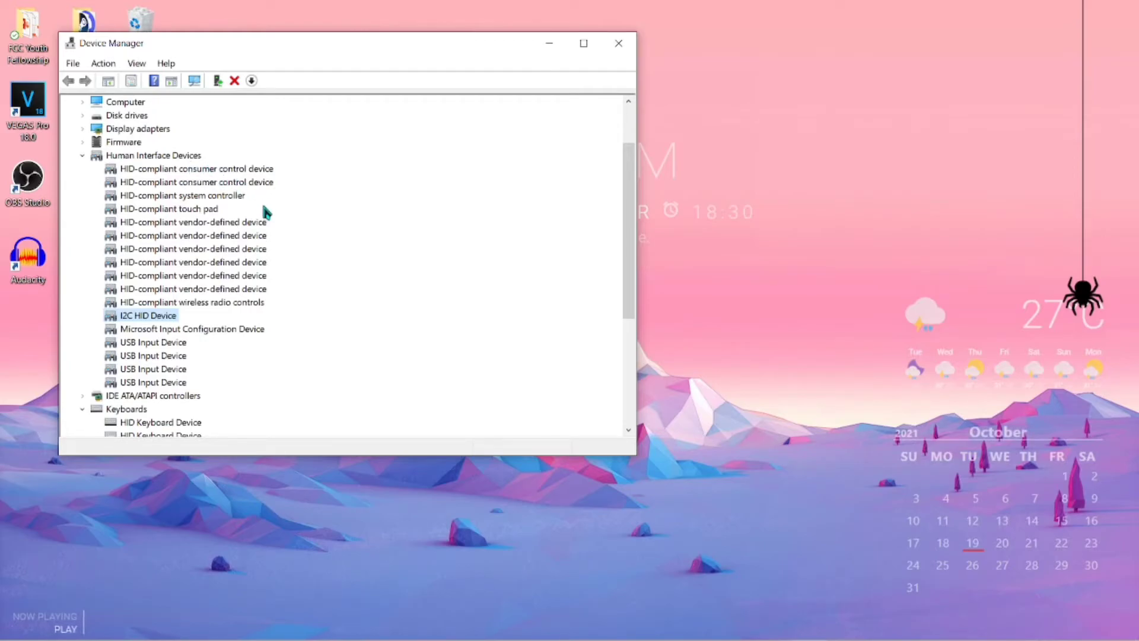
{"action": "scroll", "coordinate": [266, 212], "scroll_direction": "up", "scroll_amount": 2}
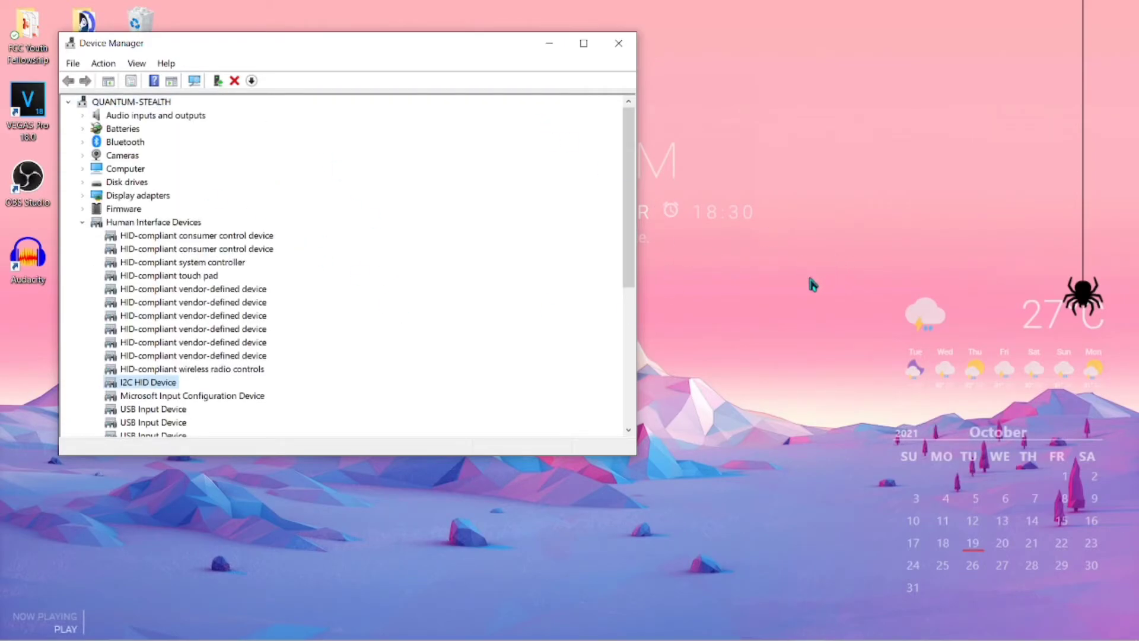
- Refresh the desktop from its right-click menu
{"action": "right_click", "coordinate": [789, 296]}
{"action": "left_click", "coordinate": [724, 382]}
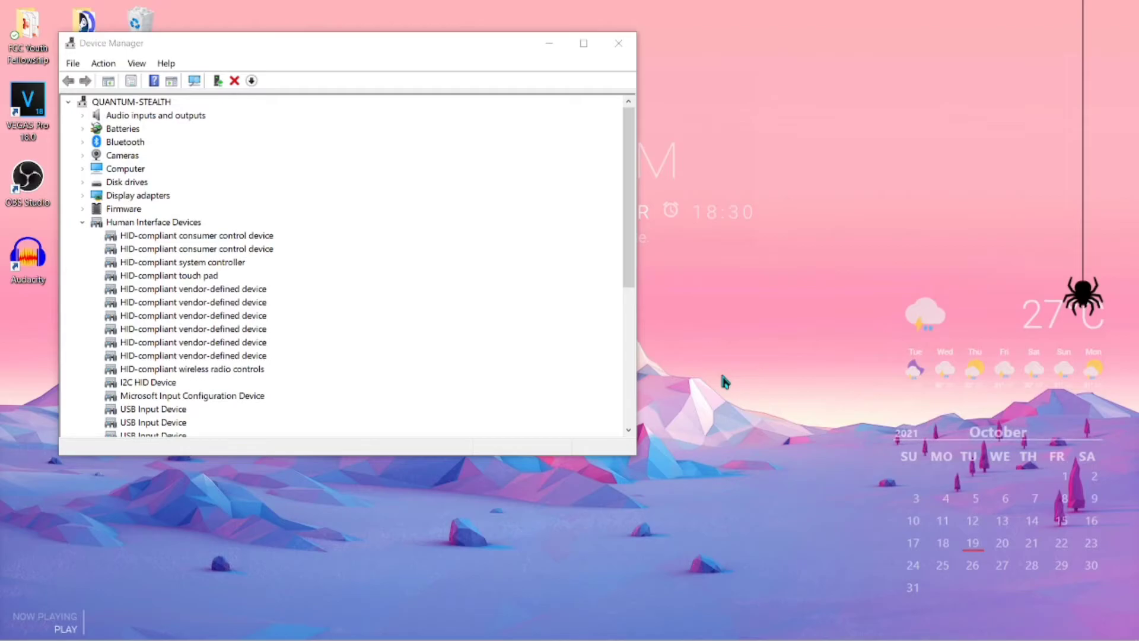
{"action": "right_click", "coordinate": [744, 392]}
{"action": "mouse_move", "coordinate": [782, 132]}
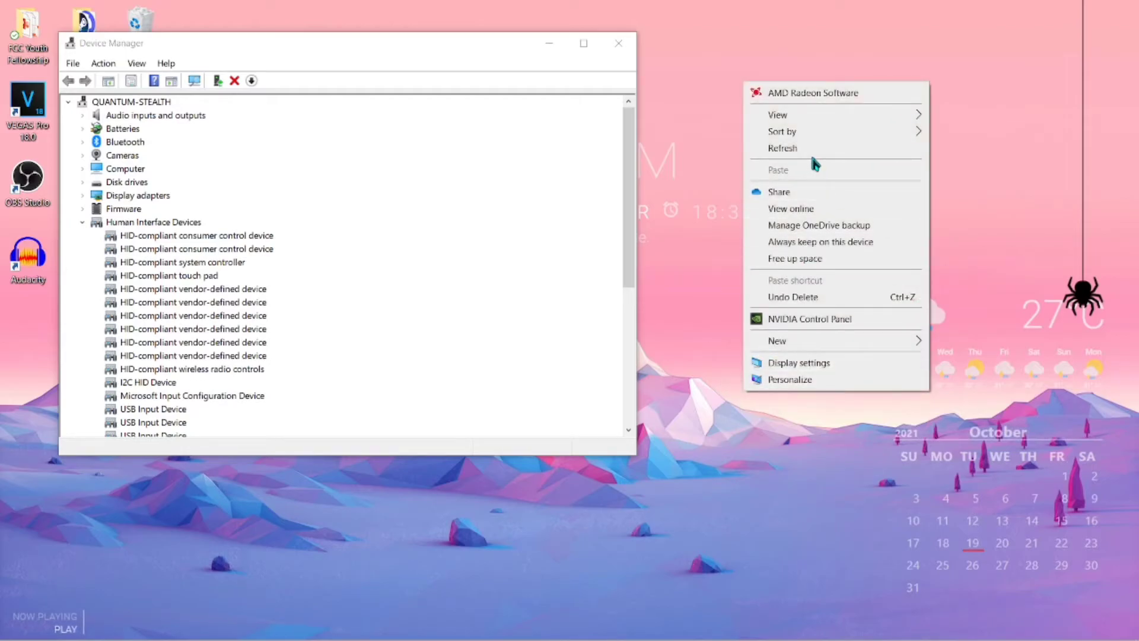
{"action": "left_click", "coordinate": [792, 150]}
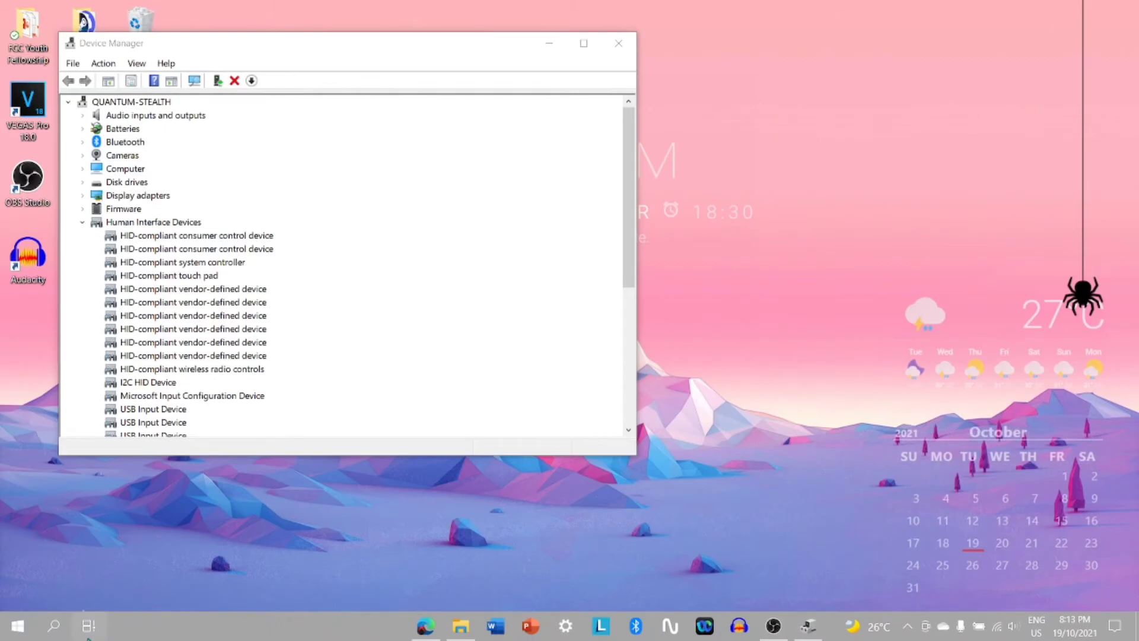
- Uncheck 'Leave touchpad on when a mouse is connected', then minimize Settings and Device Manager
{"action": "left_click", "coordinate": [567, 626]}
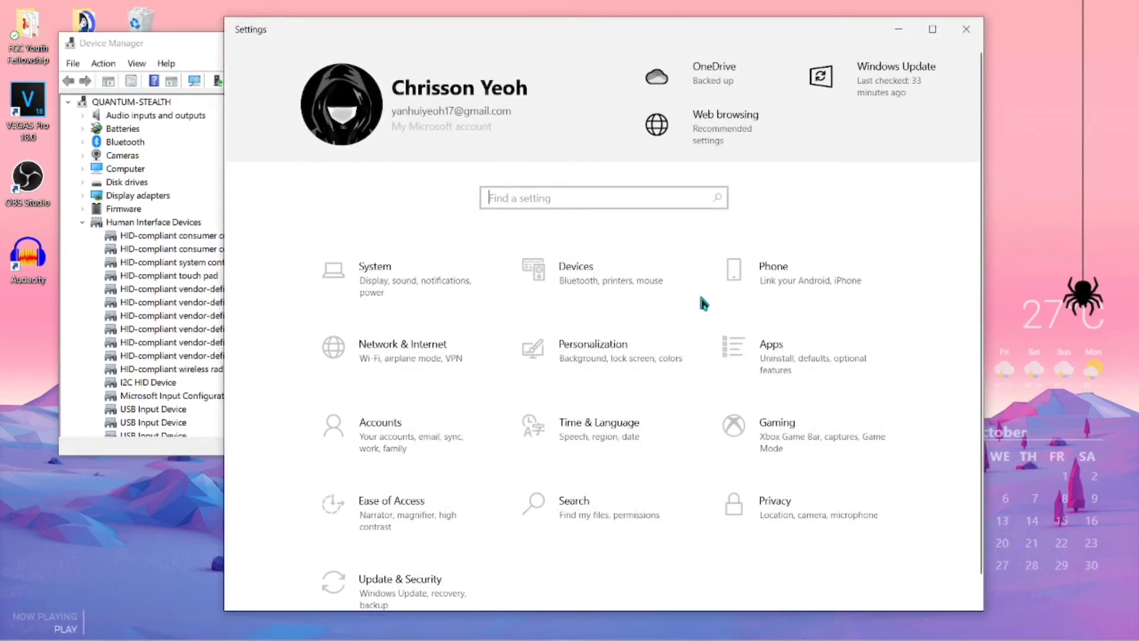
{"action": "left_click", "coordinate": [641, 289]}
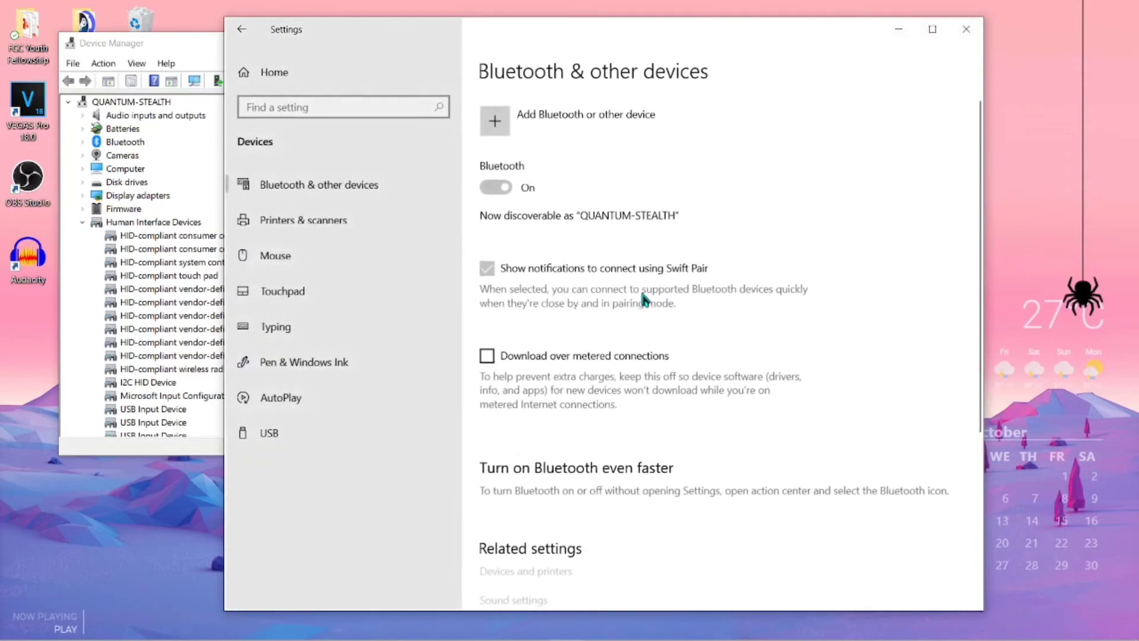
{"action": "left_click", "coordinate": [342, 295]}
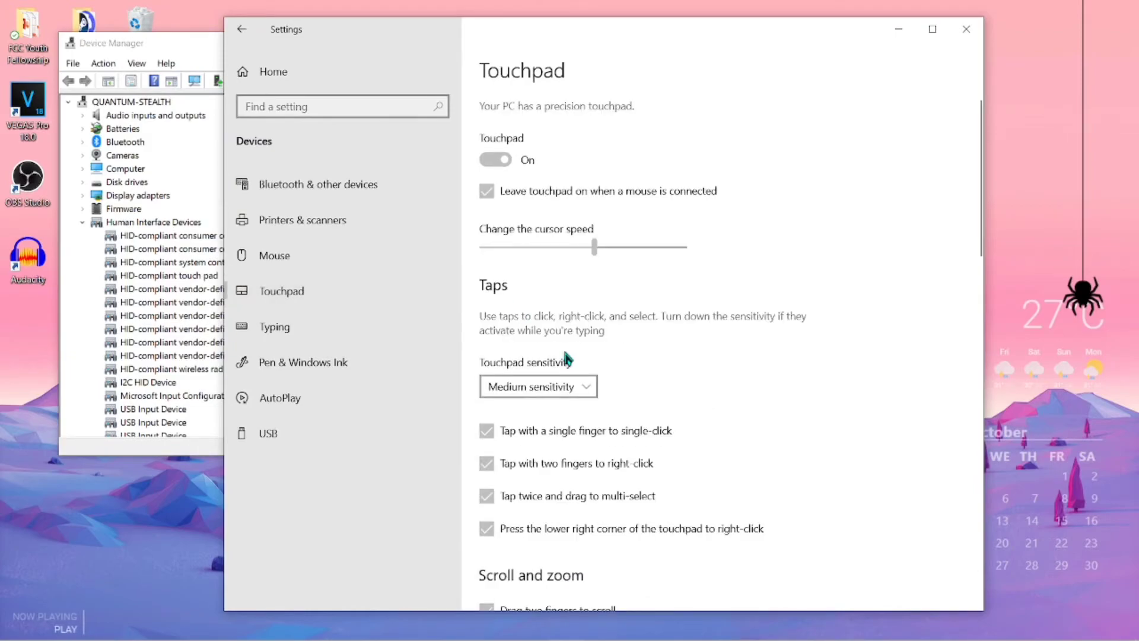
{"action": "scroll", "coordinate": [568, 359], "scroll_direction": "down", "scroll_amount": 3}
{"action": "scroll", "coordinate": [568, 358], "scroll_direction": "up", "scroll_amount": 4}
{"action": "left_click", "coordinate": [488, 192]}
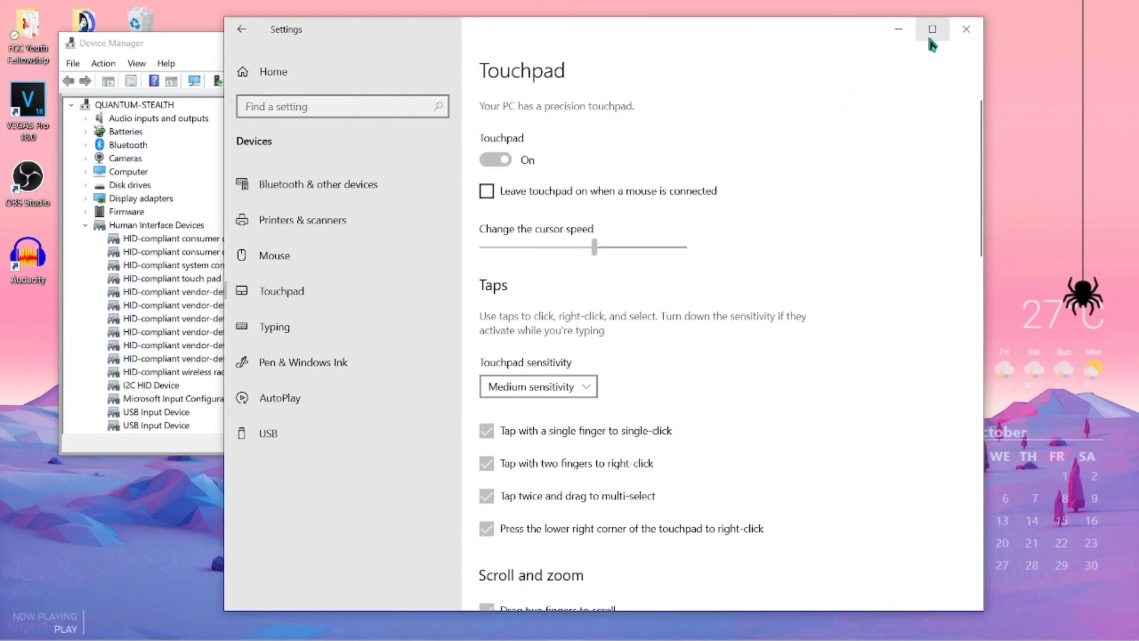
{"action": "left_click", "coordinate": [893, 33]}
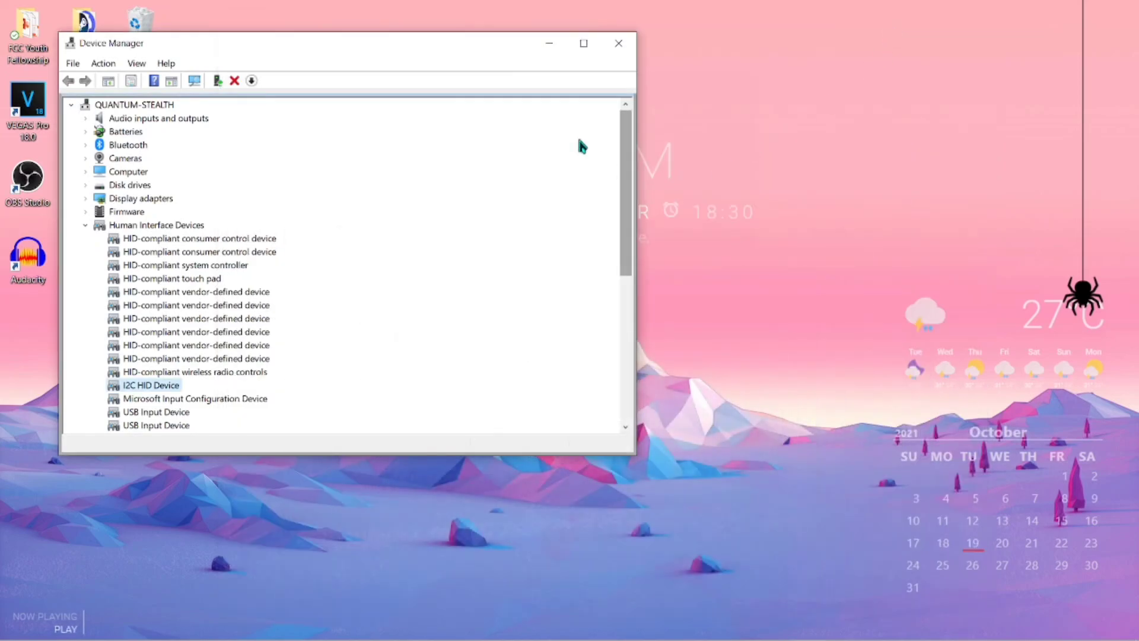
{"action": "left_click", "coordinate": [549, 43]}
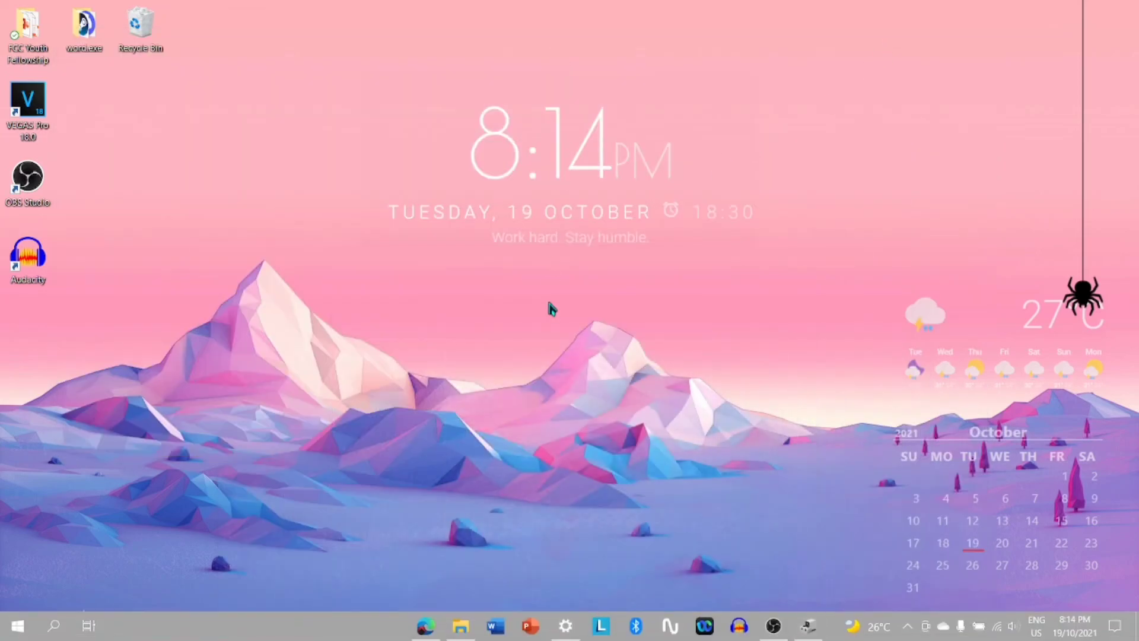